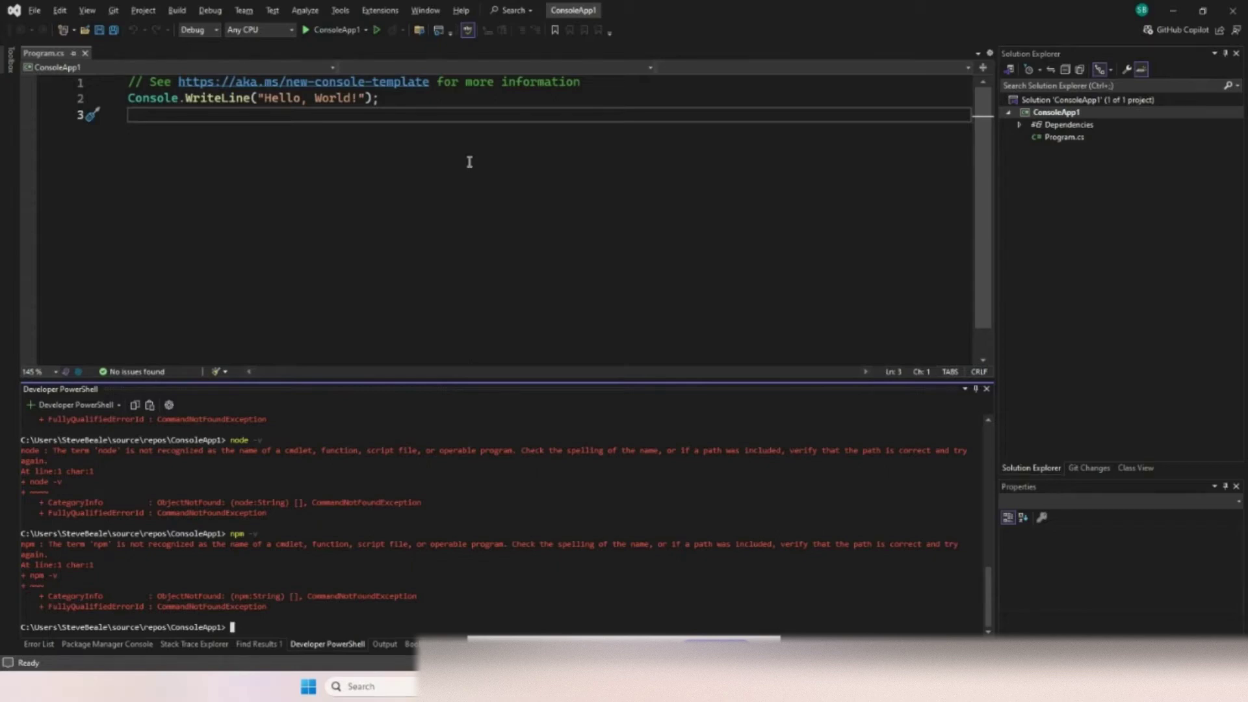
Review the 'npm install fuse.js' command in the Fuse.js docs, then show the 'node js download' search results.
key(alt+Tab)
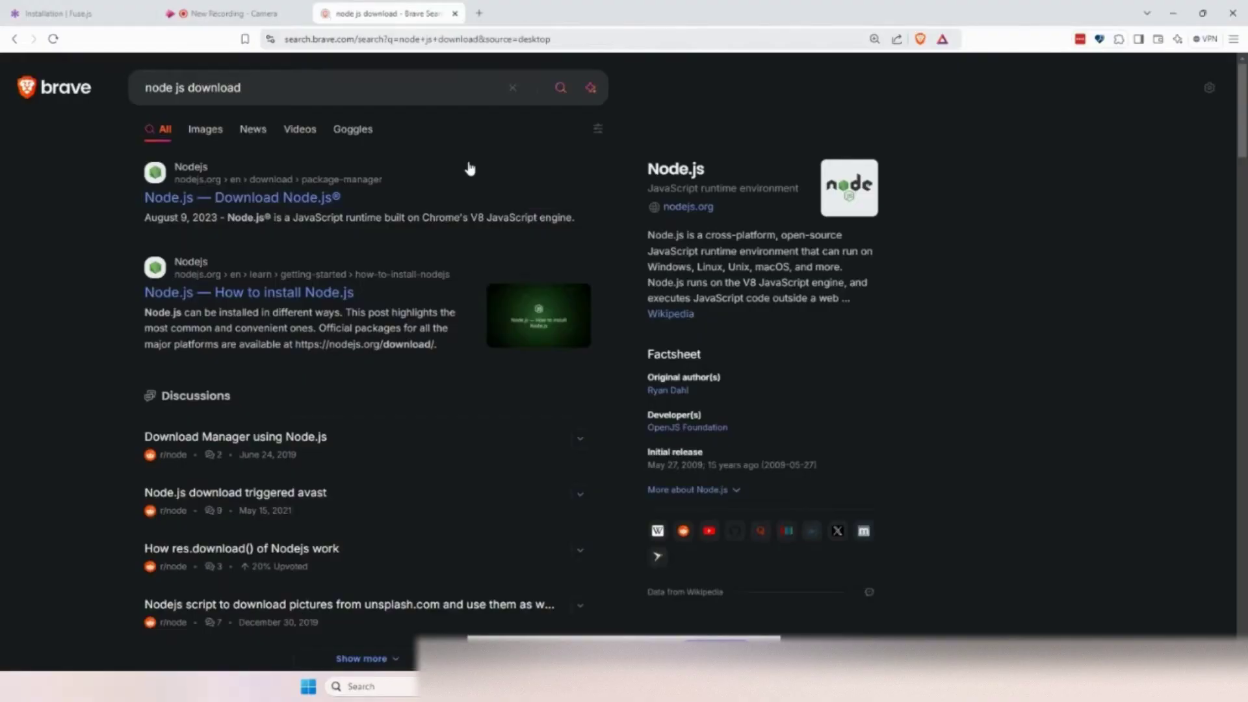
key(ctrl+Tab)
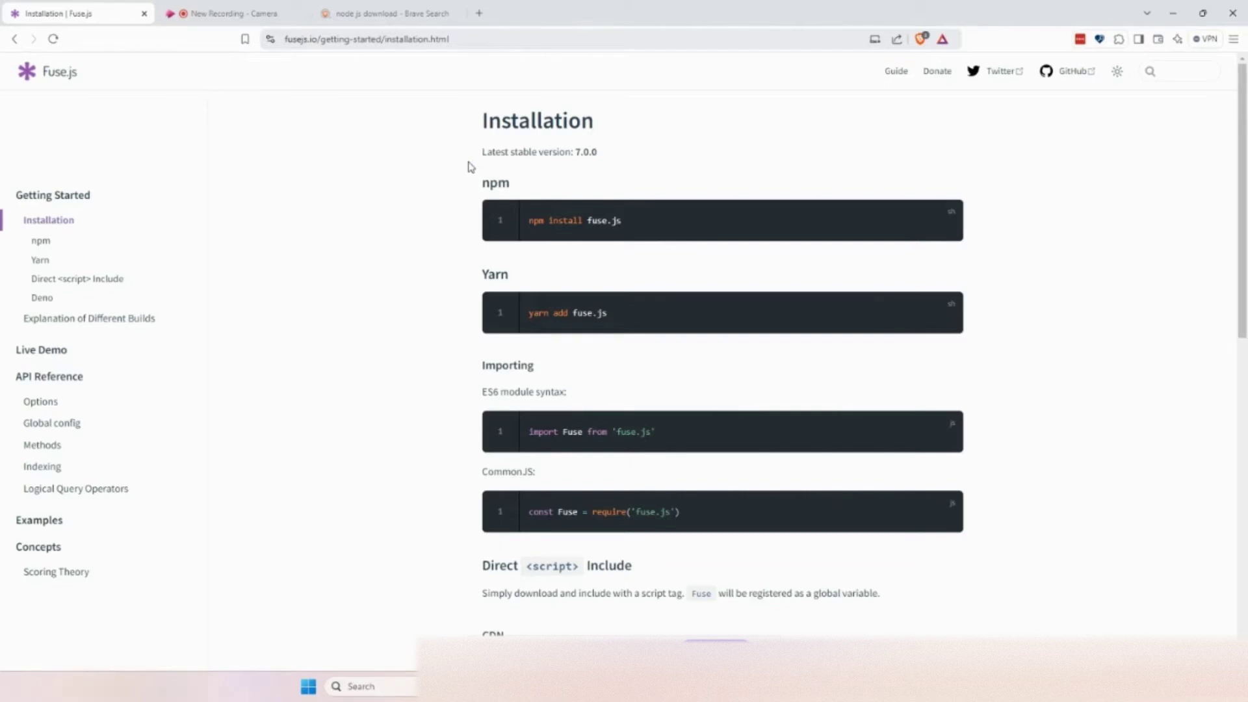
triple_click(561, 219)
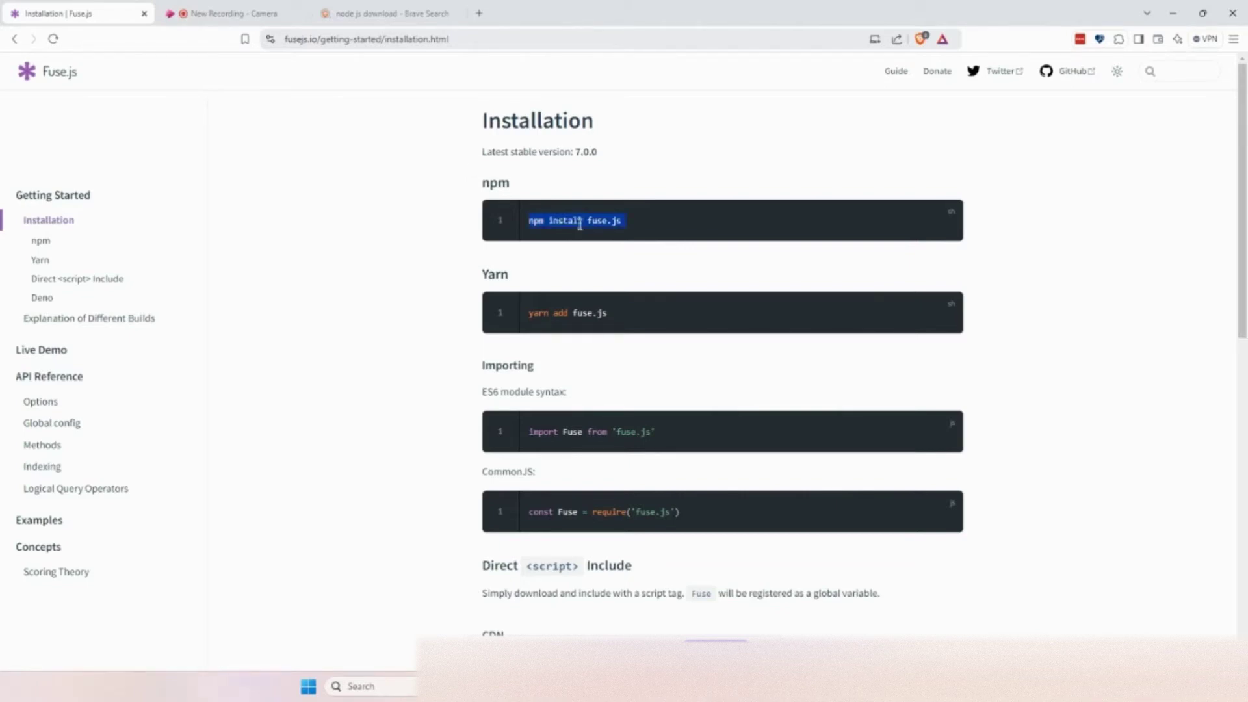
click(576, 223)
key(alt+Tab)
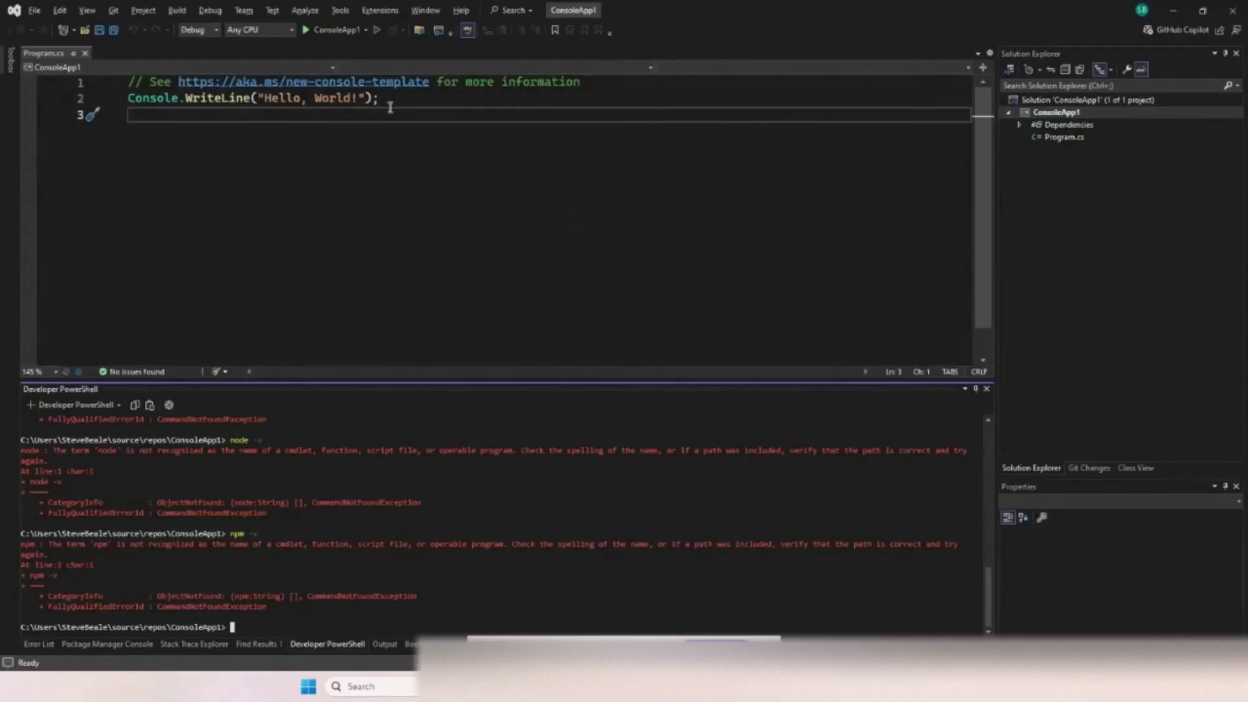
key(alt+Tab)
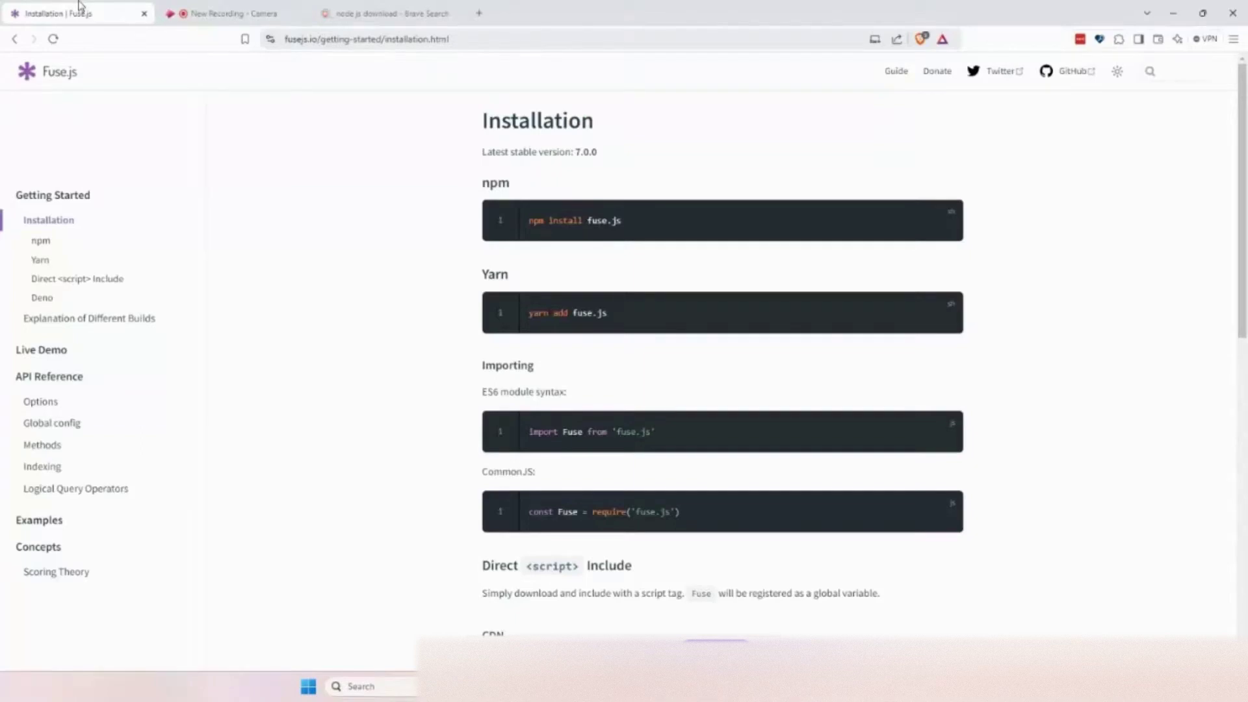
click(348, 8)
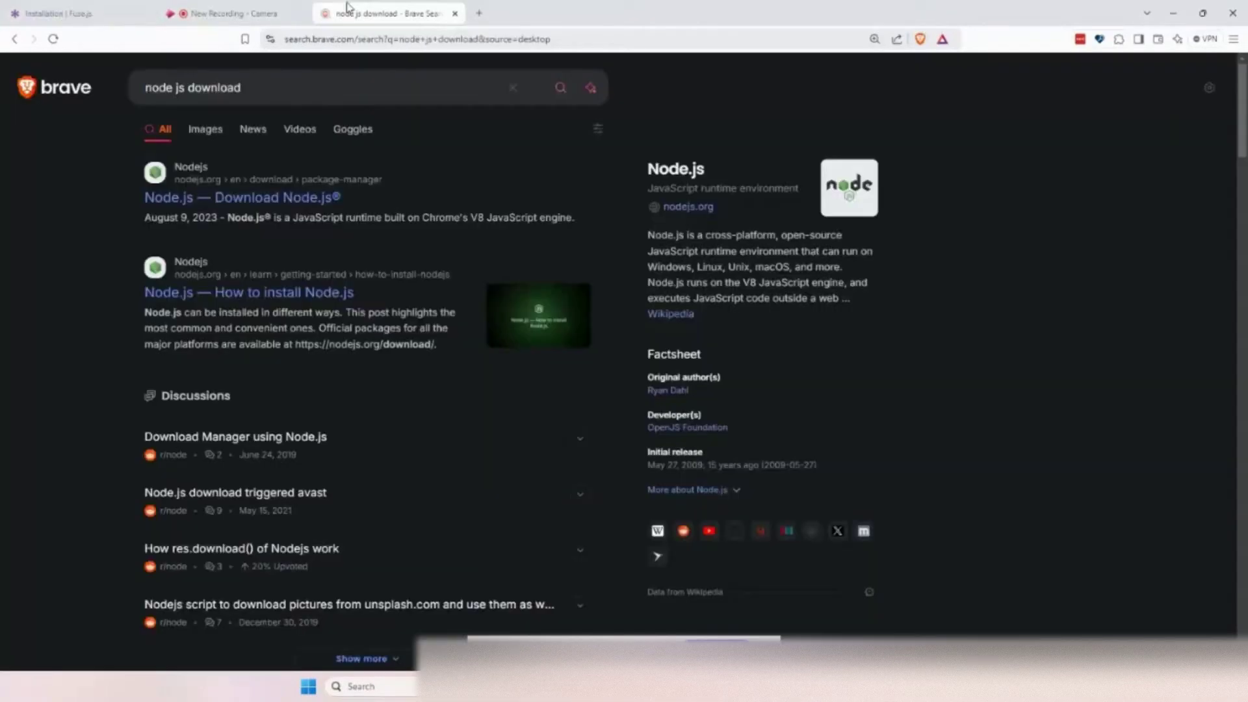
Download the node-v22.12.0-x64.msi Windows installer from nodejs.org into Downloads.
click(284, 206)
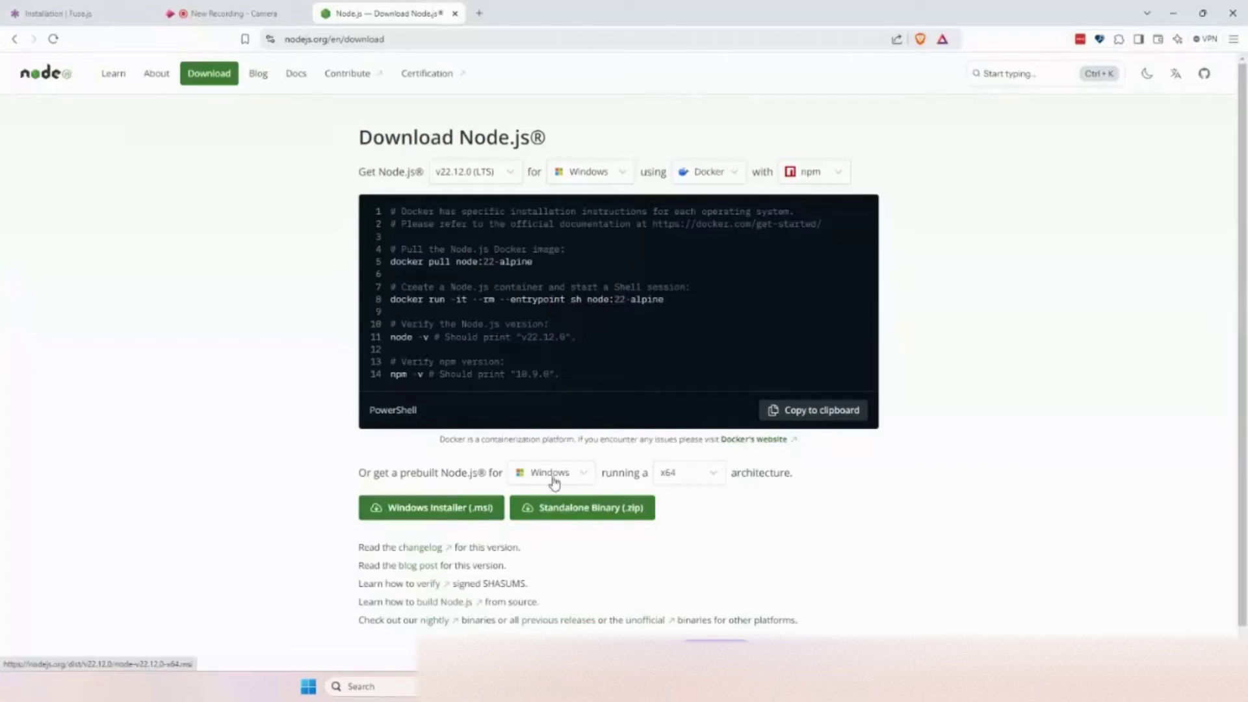
click(449, 511)
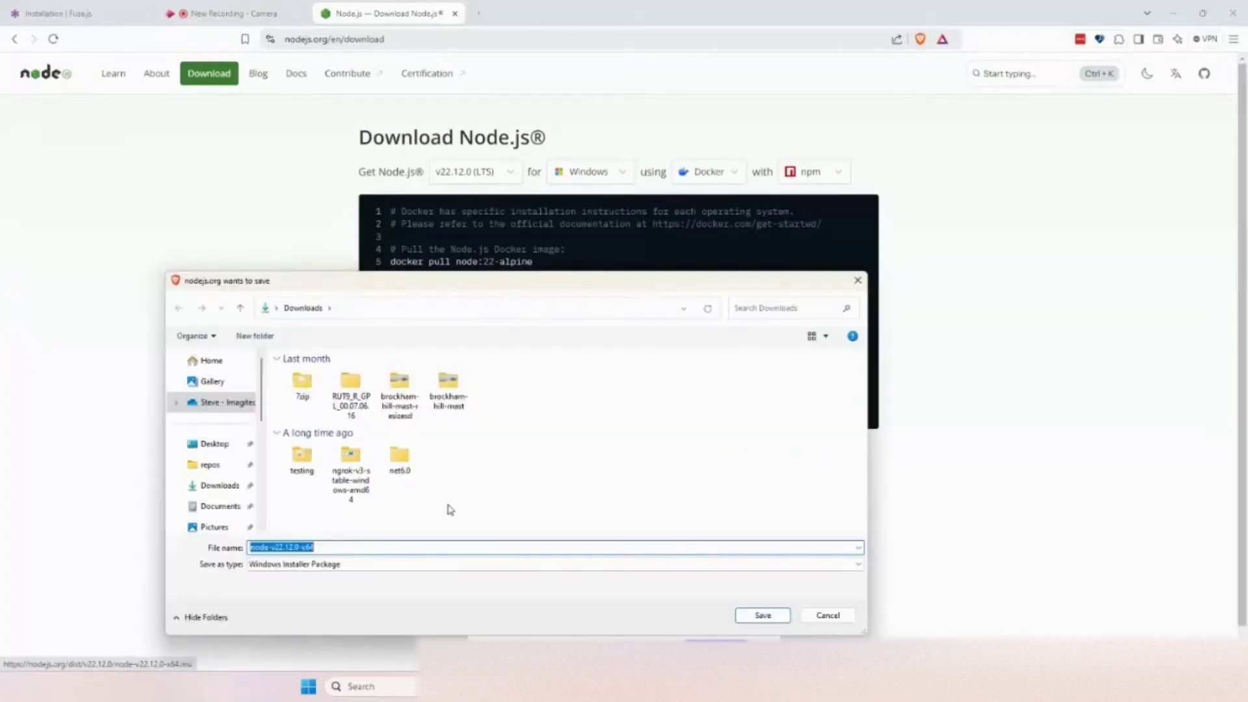
key(Return)
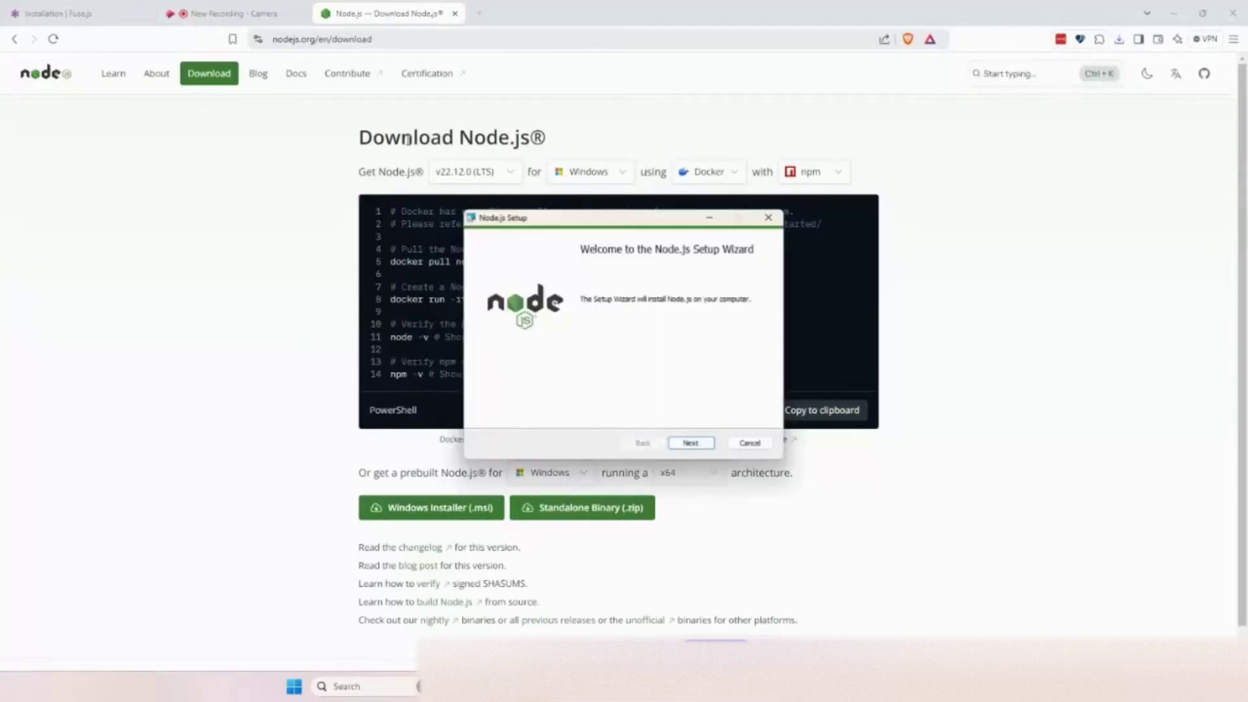
Accept the Node.js license and keep the default install folder and features, including npm and PATH.
click(689, 444)
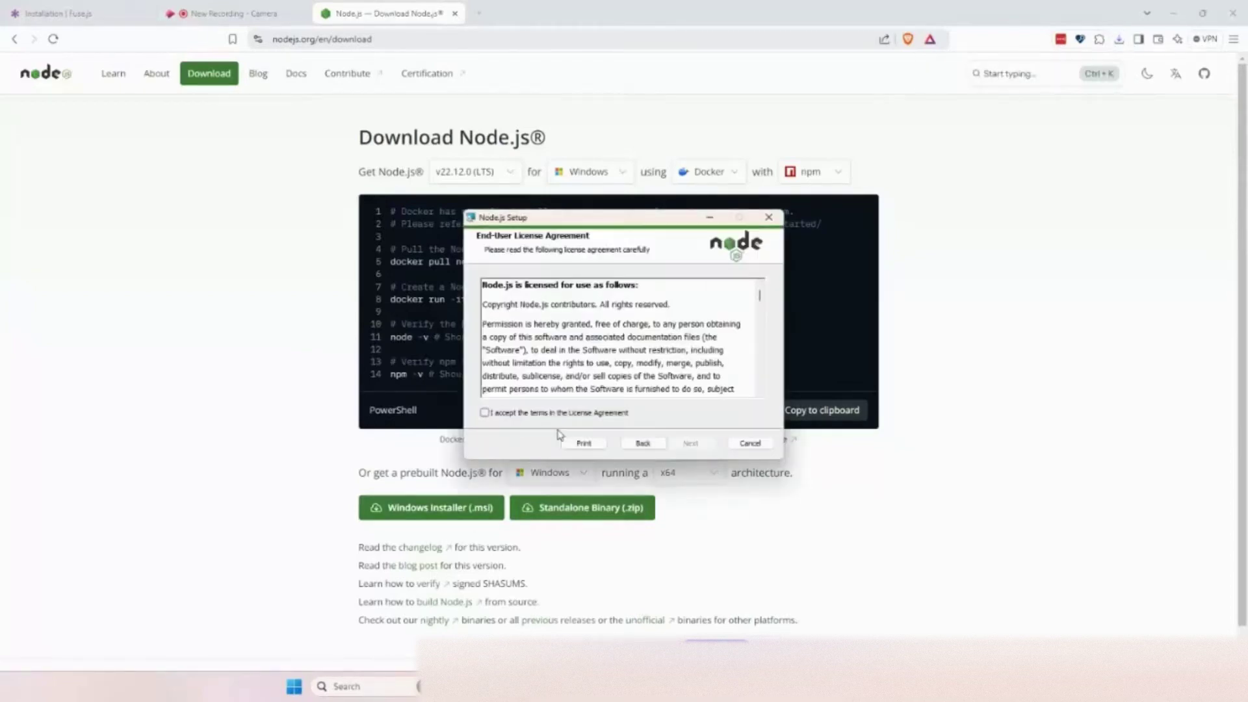
click(565, 413)
click(691, 444)
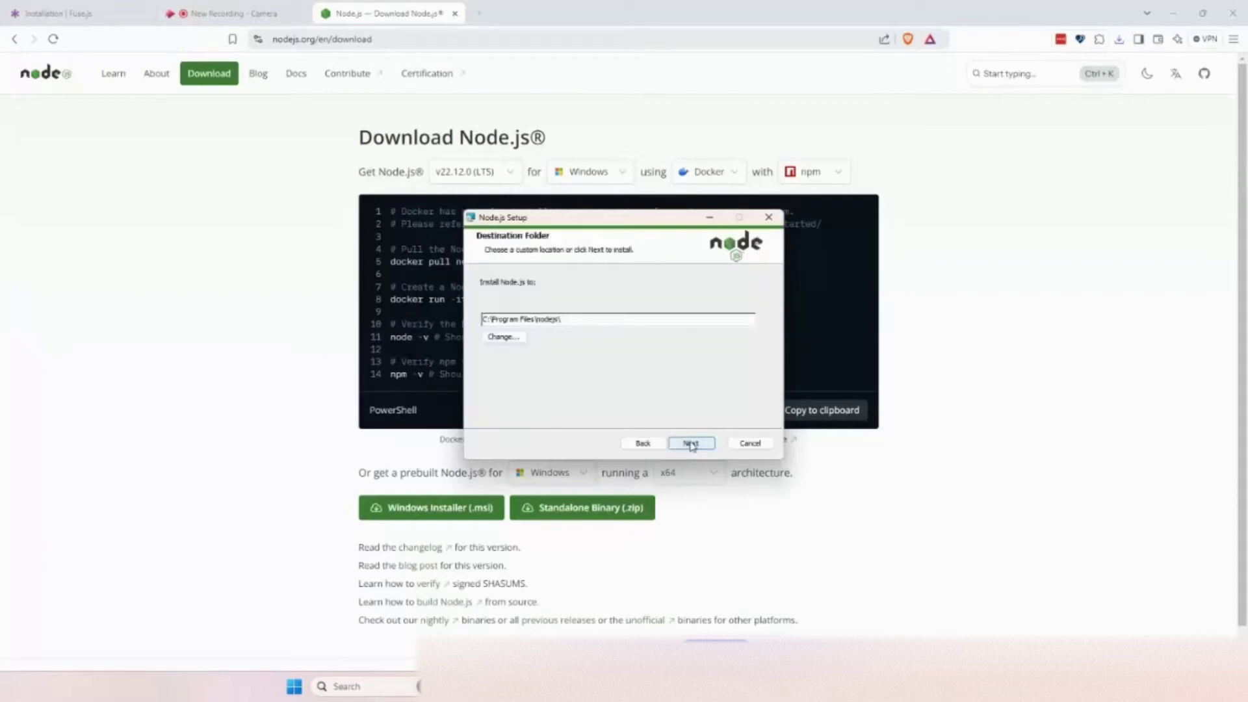
click(691, 445)
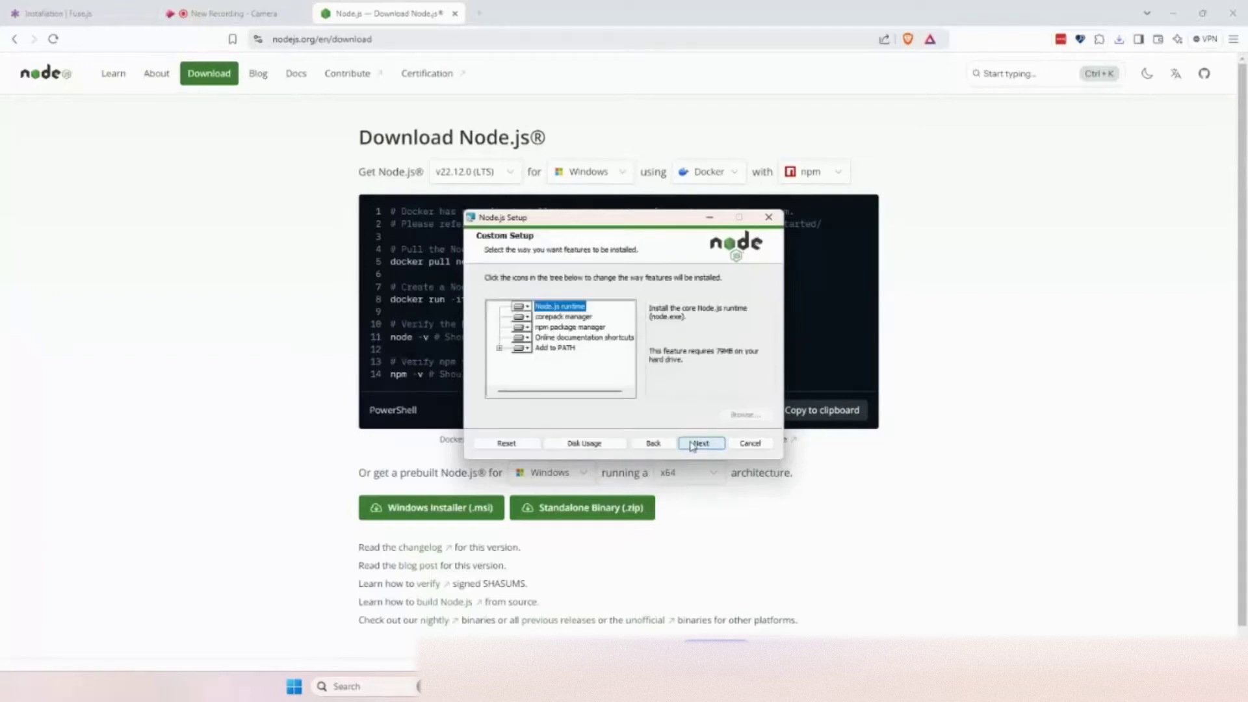
click(692, 446)
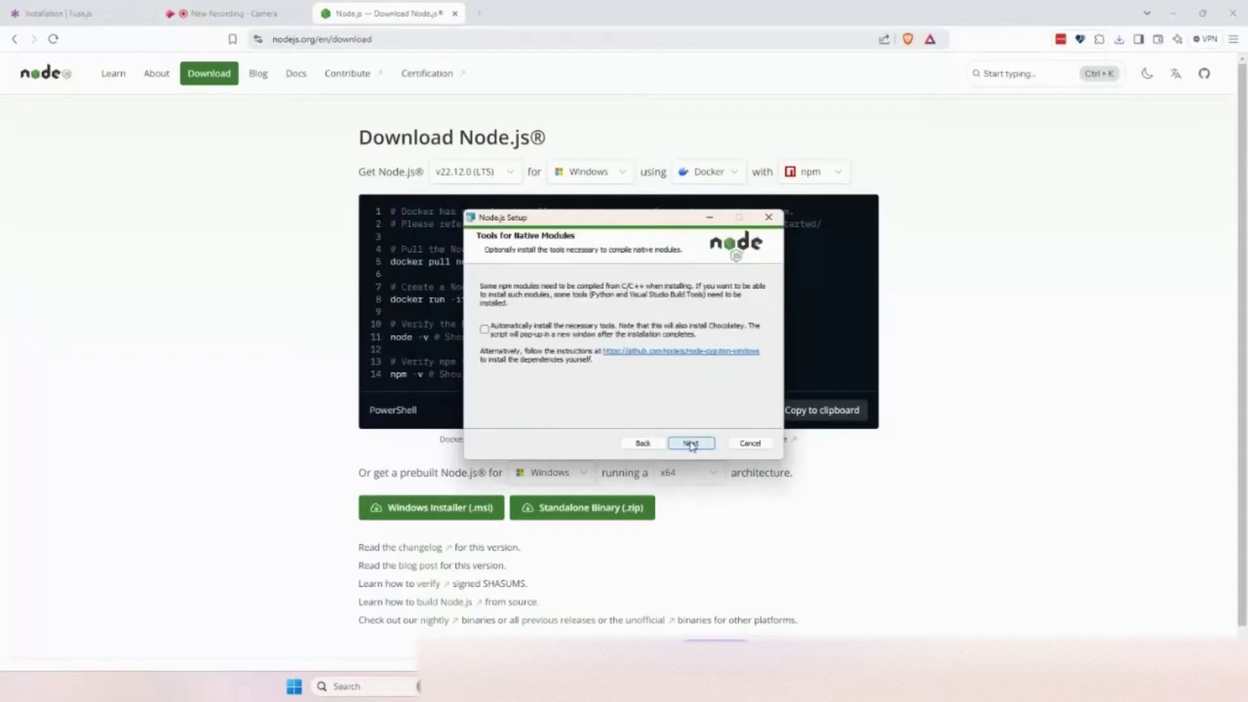
Enable automatic installation of the native-module tools, install Node.js, and finish the wizard.
click(518, 336)
click(702, 449)
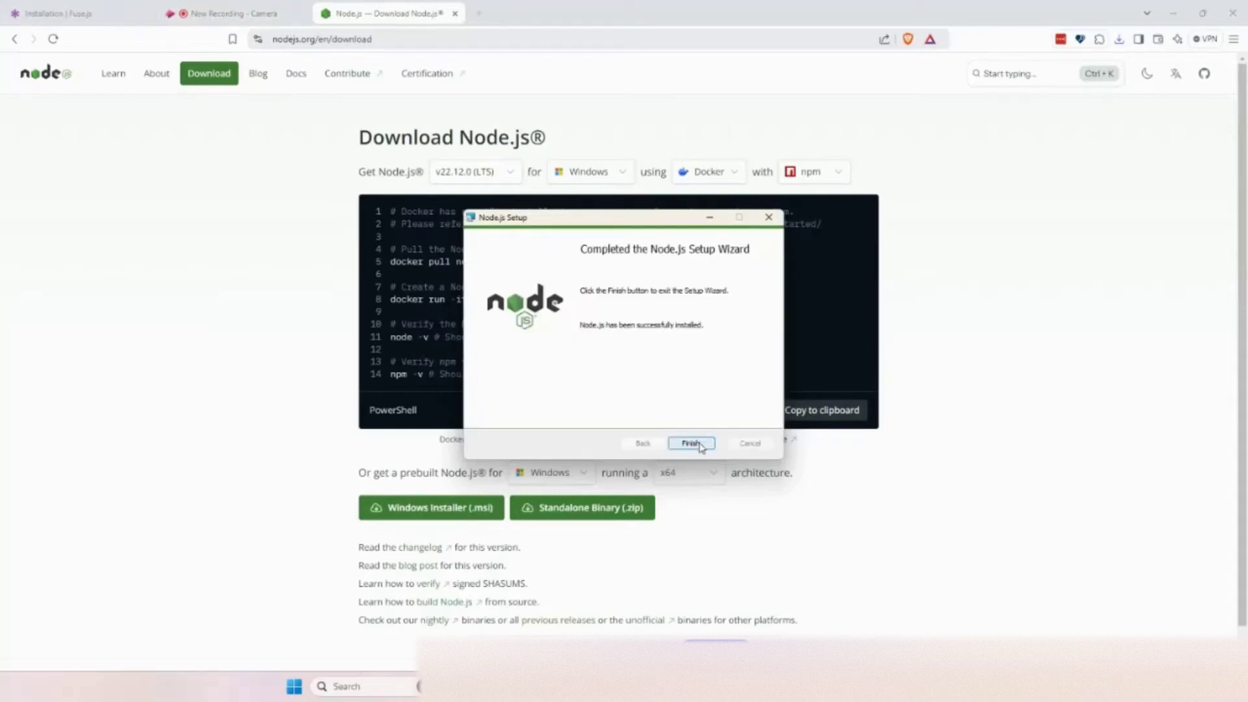
click(691, 443)
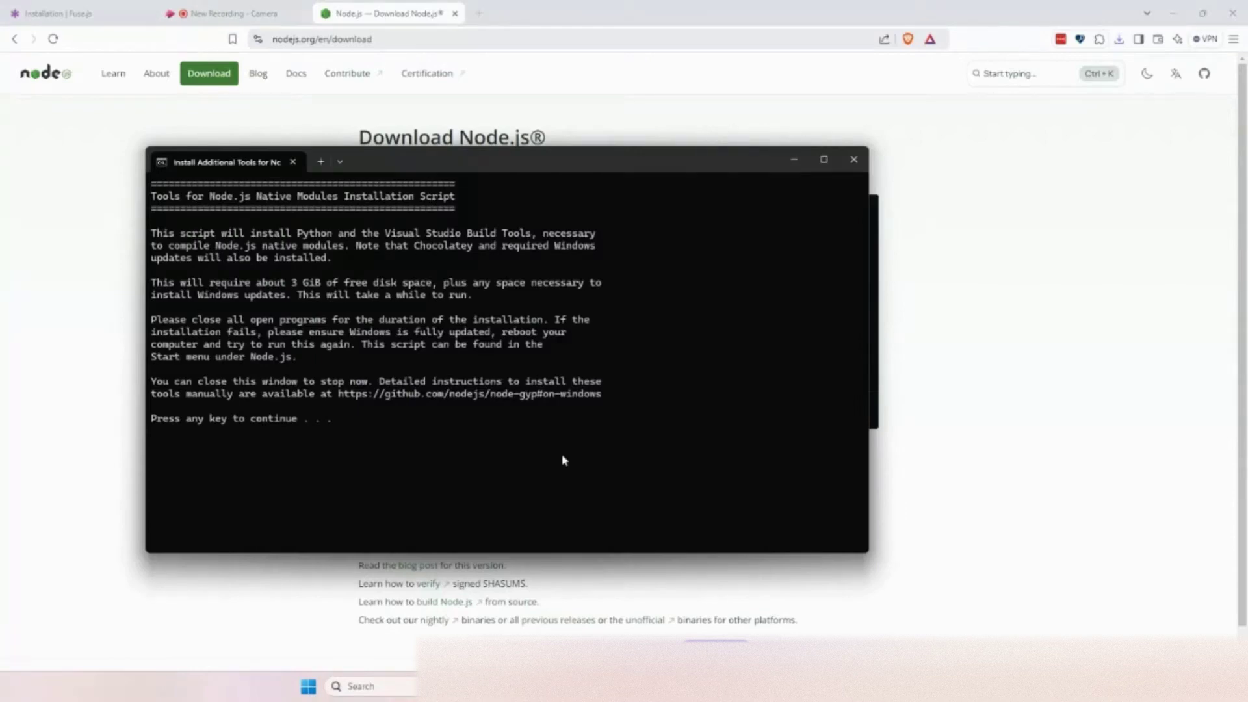
Continue past the tools script's introduction and Chocolatey notice so the installation starts.
key(Return)
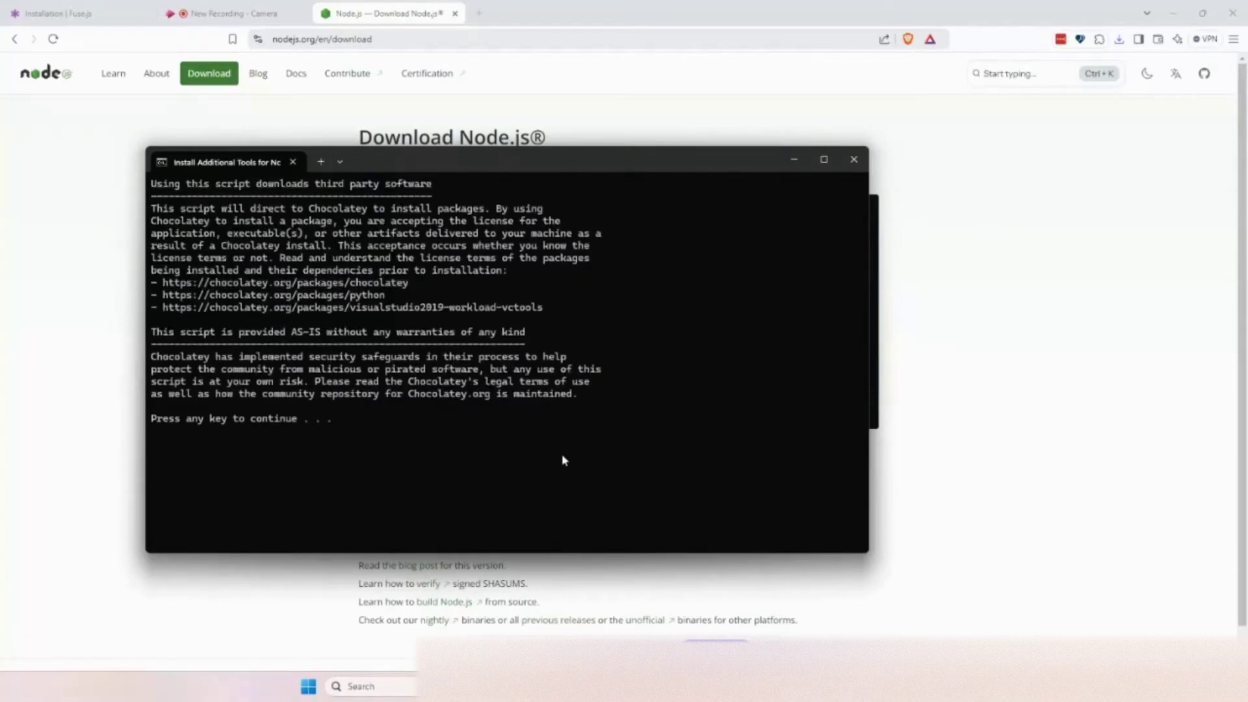
key(Return)
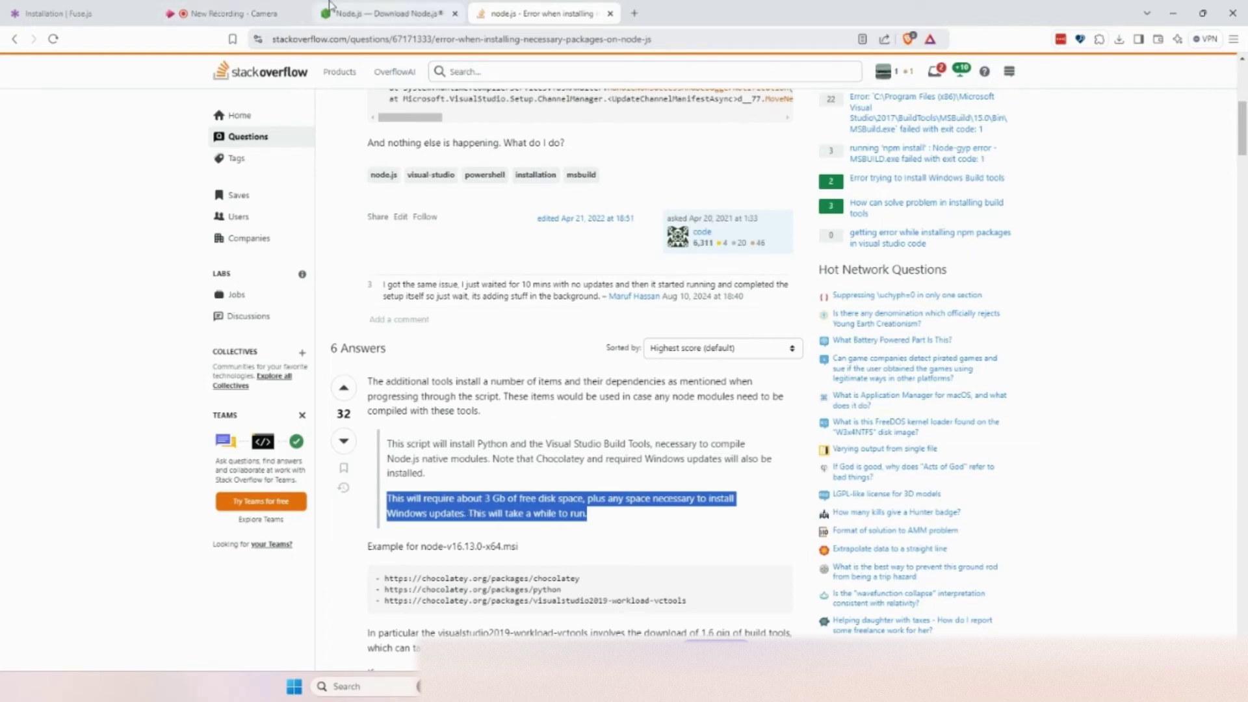
Leave Stack Overflow for the Node.js download tab, then return to the Administrator PowerShell window.
click(382, 6)
key(alt+Tab)
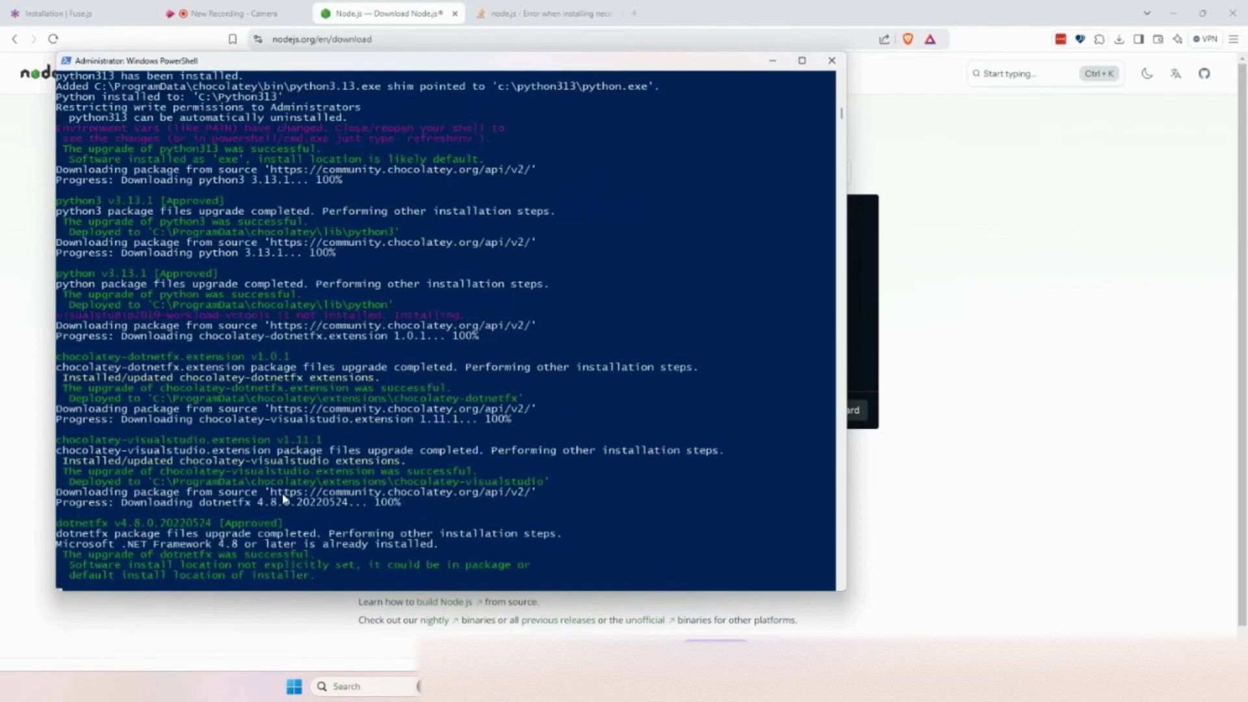
Focus the Administrator PowerShell console to follow the Chocolatey build-tools installation.
click(306, 578)
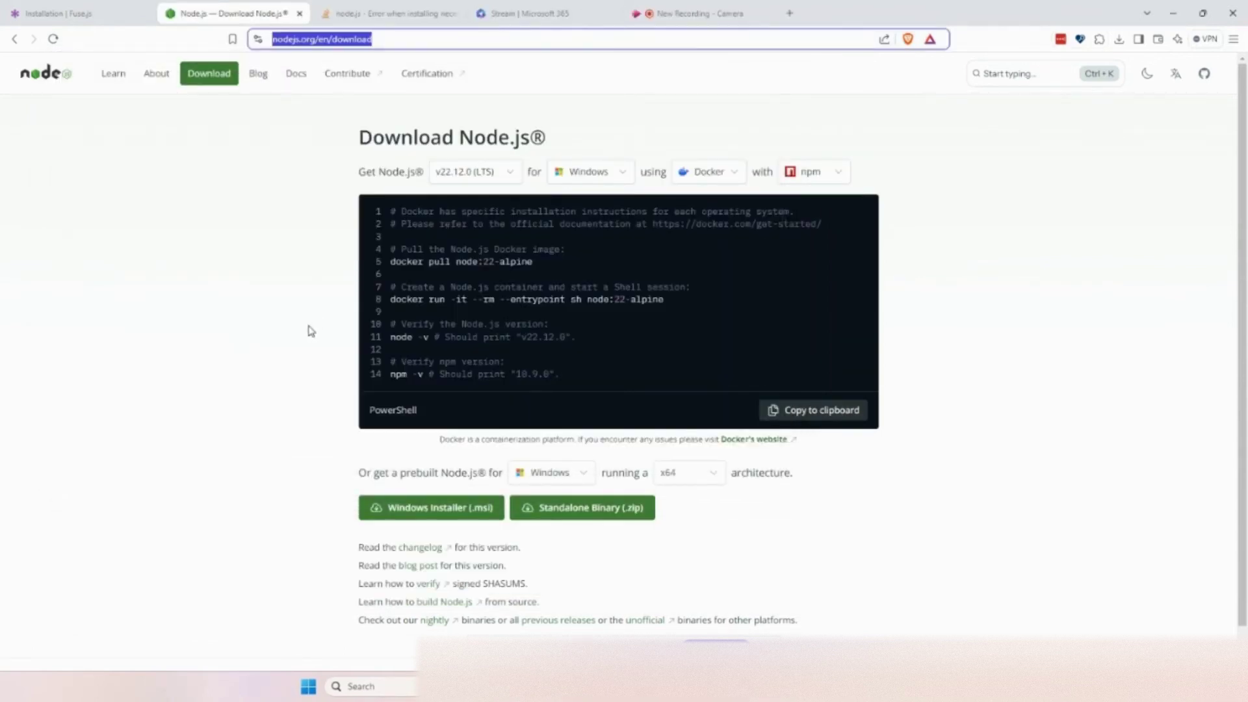
Launch a new Windows PowerShell and run 'node -v' and 'npm -v', showing v22.12.0 and 10.9.0.
key(super)
text(power)
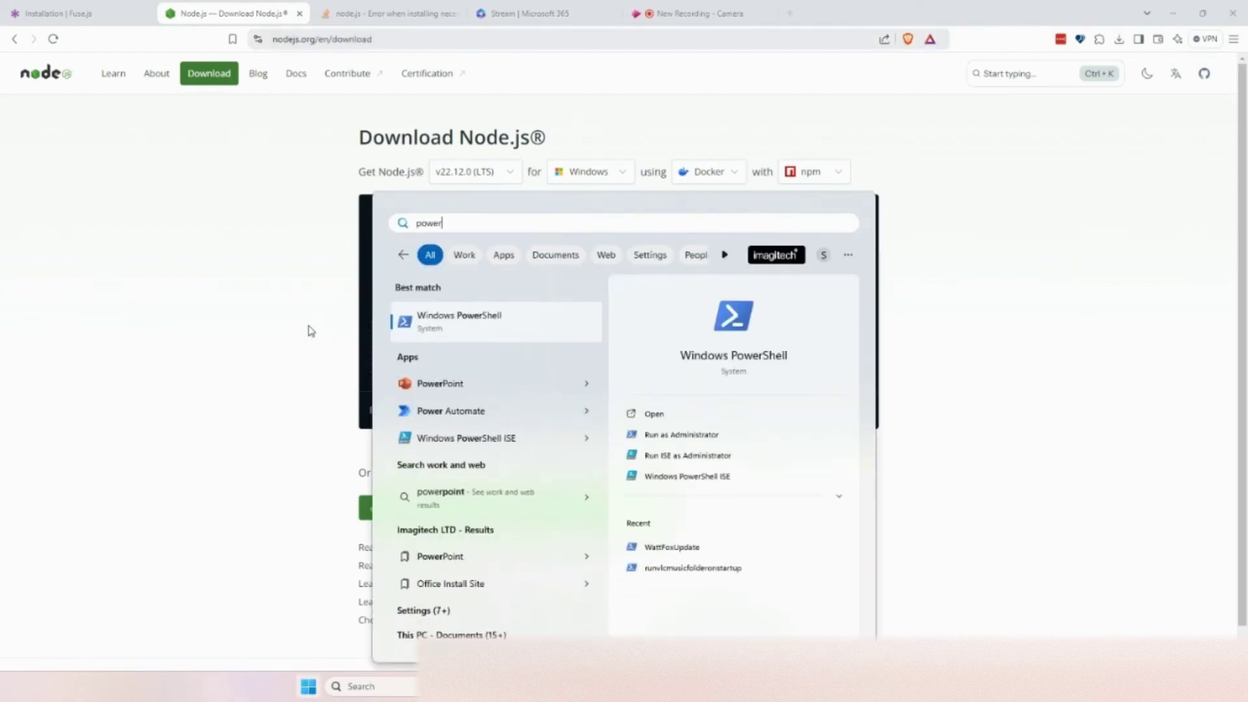
key(Return)
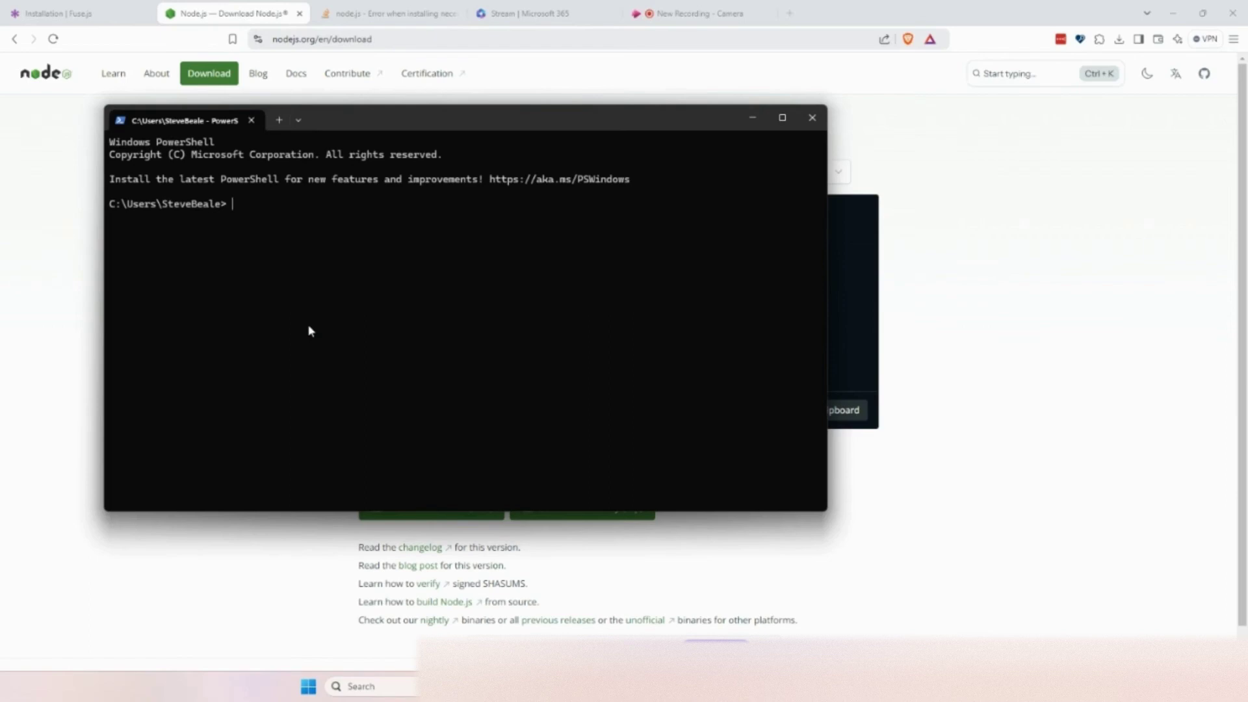
text(node -v)
key(Return)
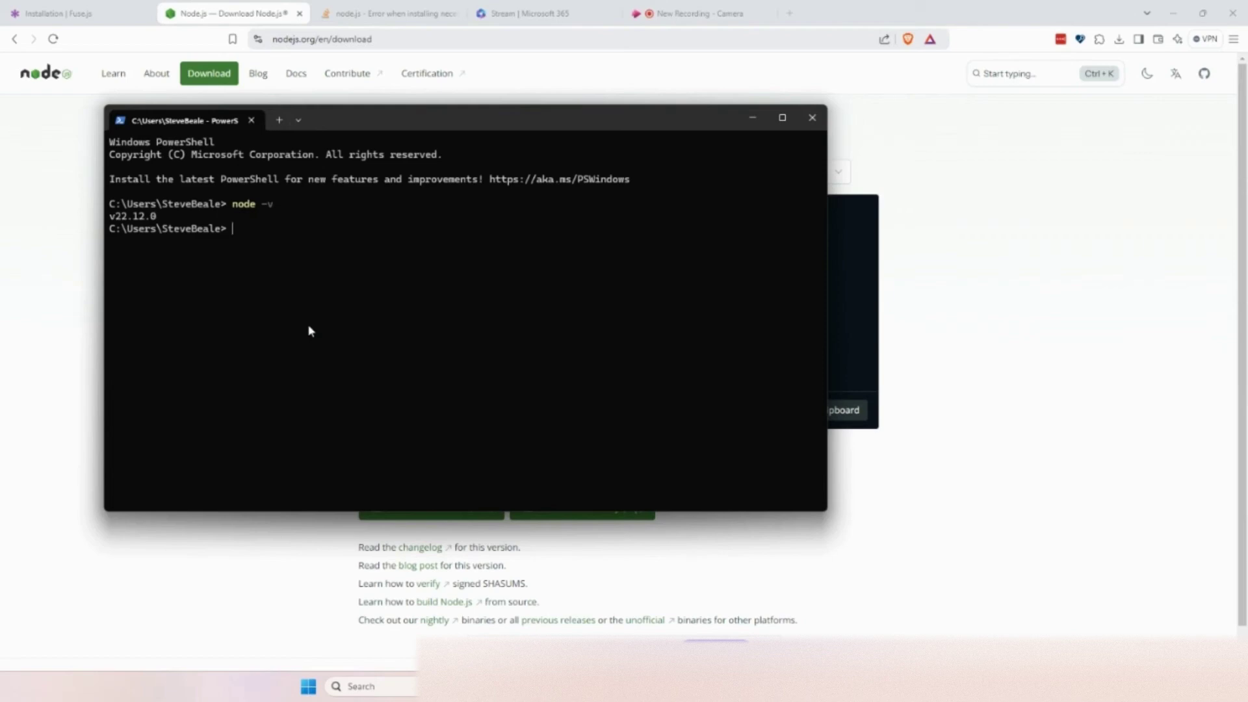
text(npm)
text( -)
text(v)
key(Return)
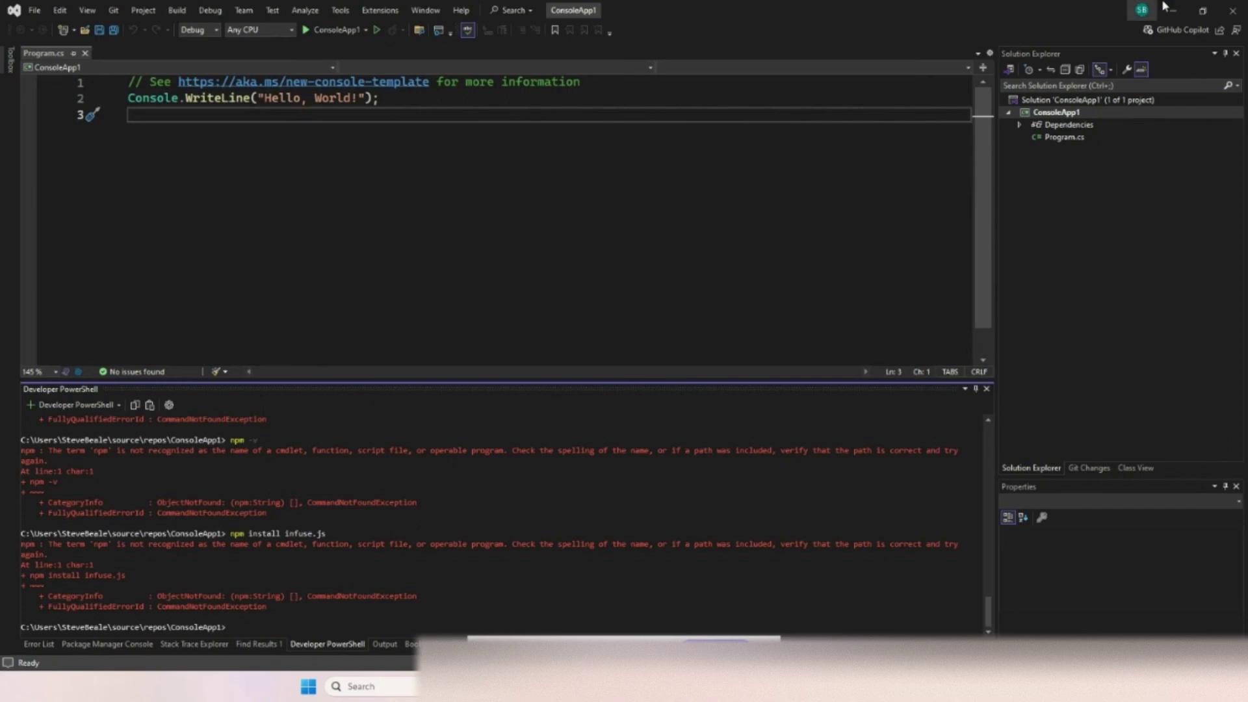
Close Visual Studio and reopen ConsoleApp1.sln from the taskbar's Recent jump list.
click(1222, 9)
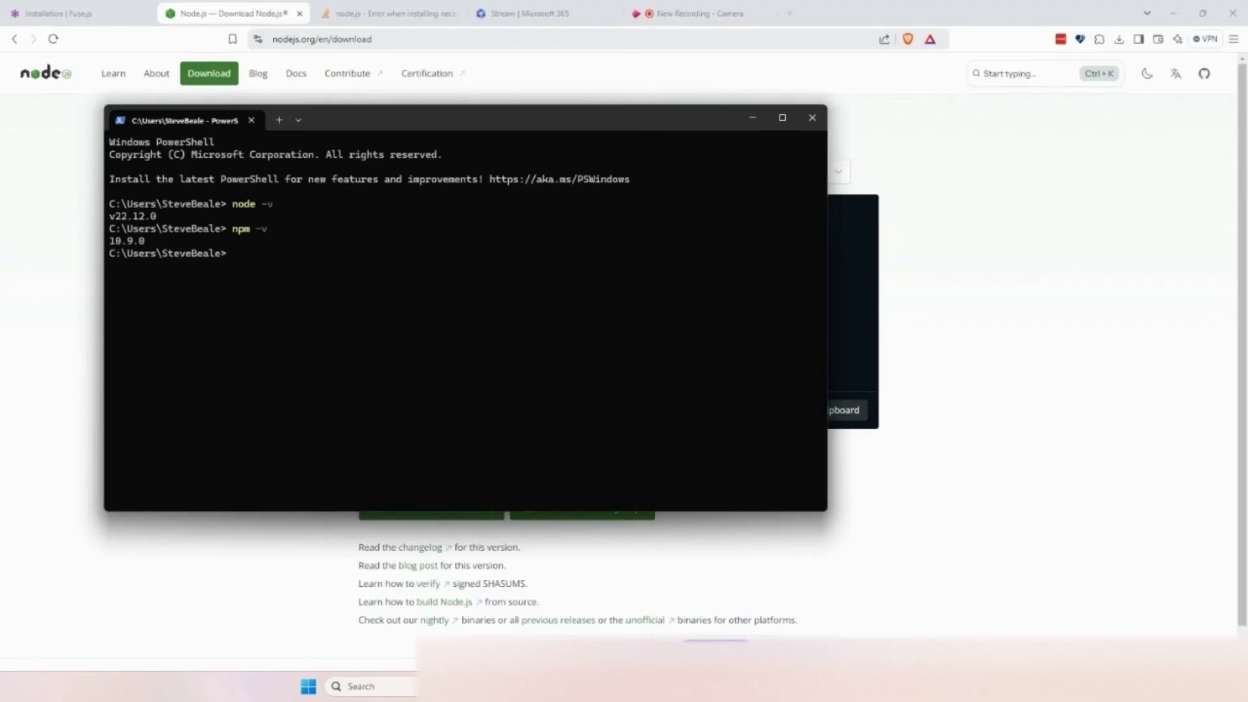
right_click(653, 686)
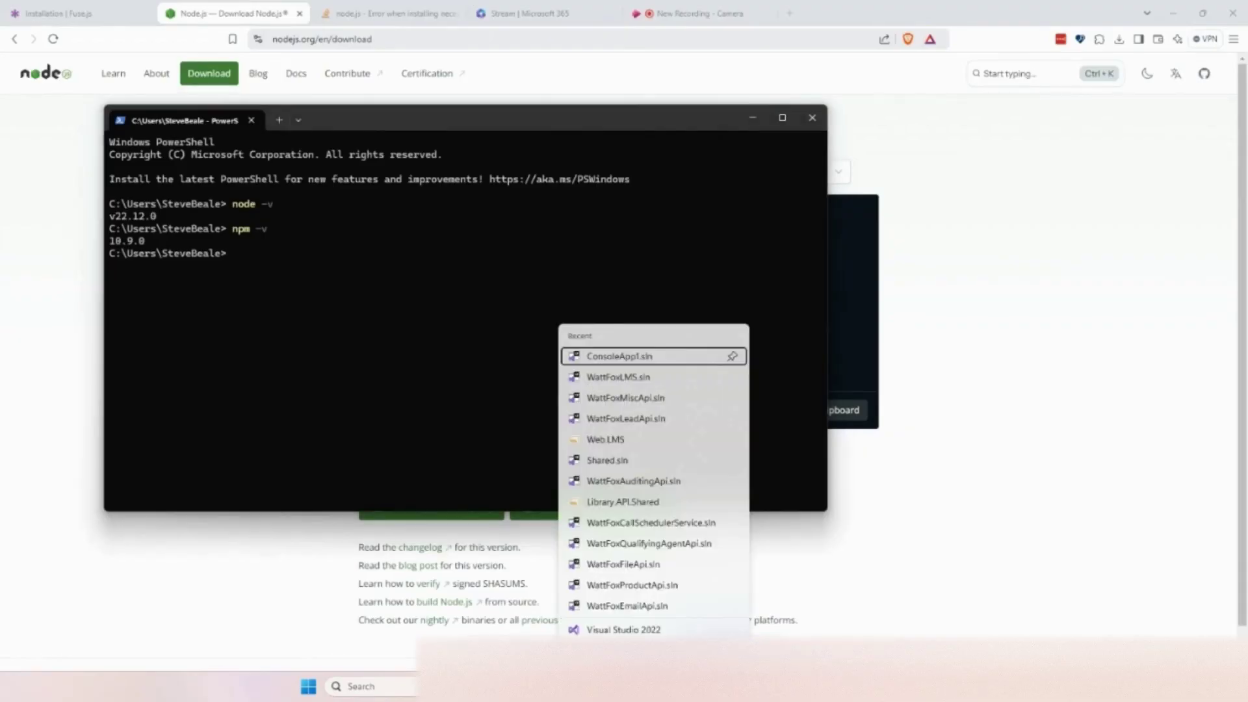
click(656, 364)
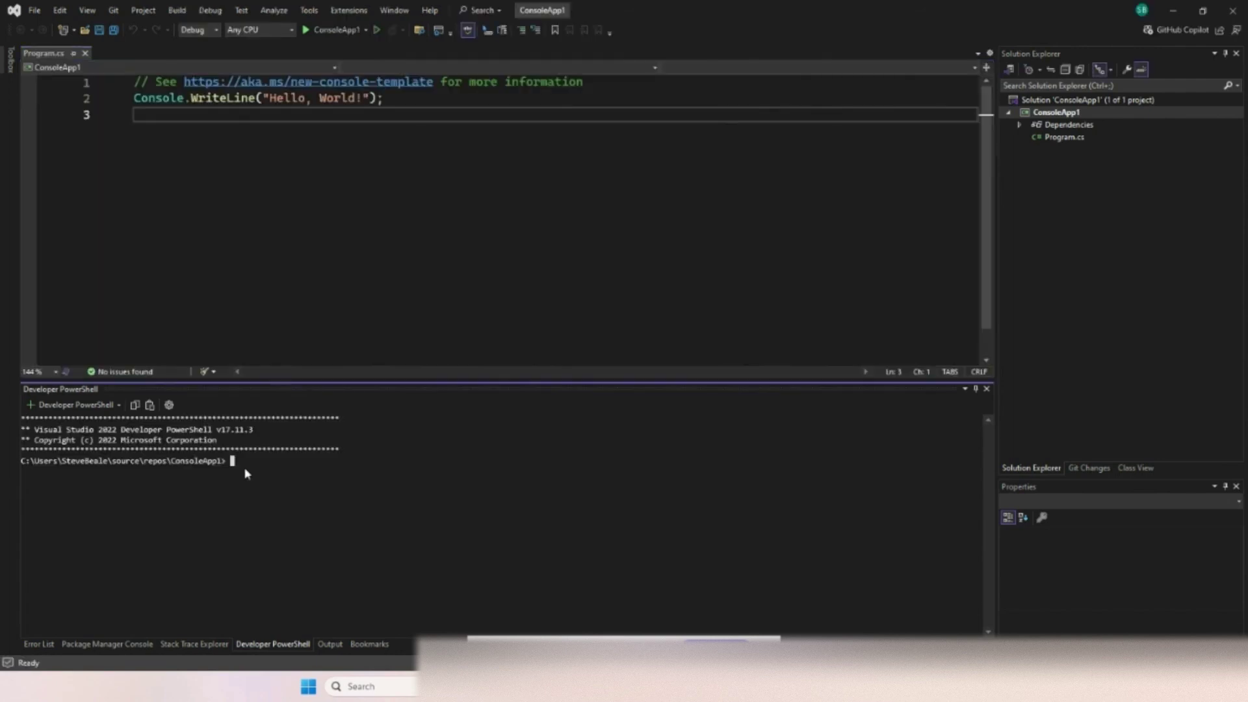
In Developer PowerShell, run 'npm -v' and 'node -v' (10.9.0, v22.12.0), then enter 'npm install'.
click(119, 405)
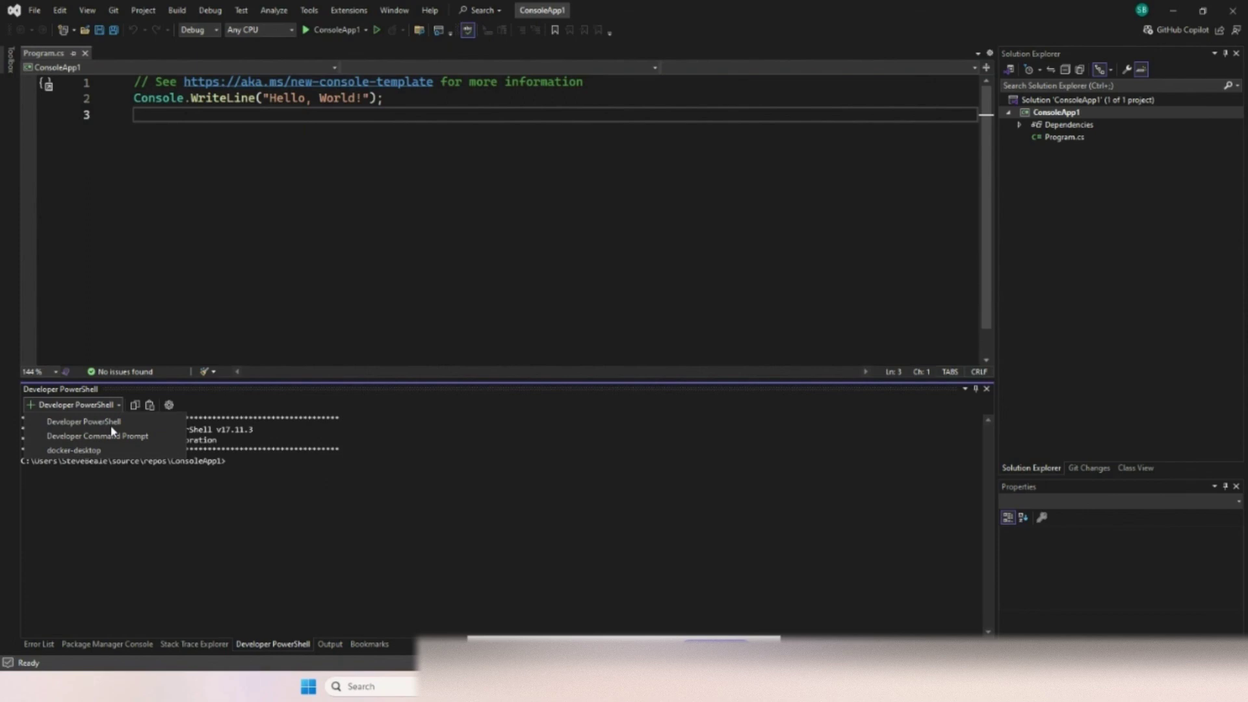
click(123, 411)
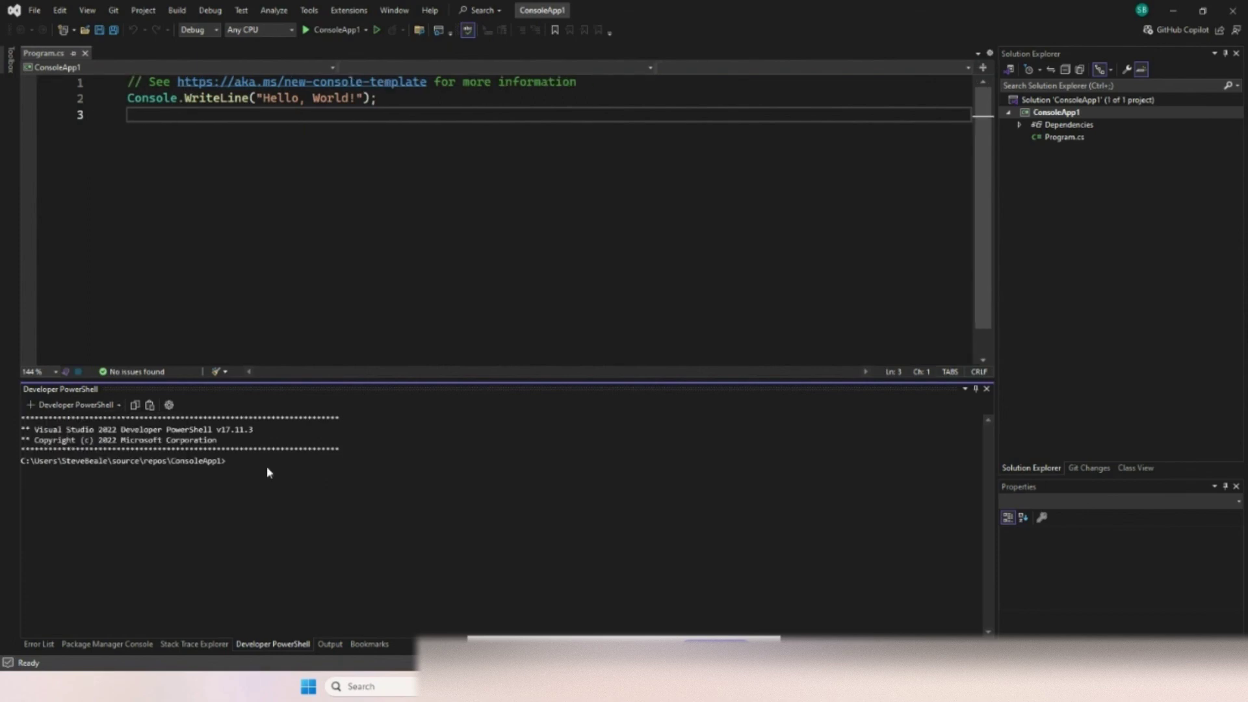
text(v)
key(Return)
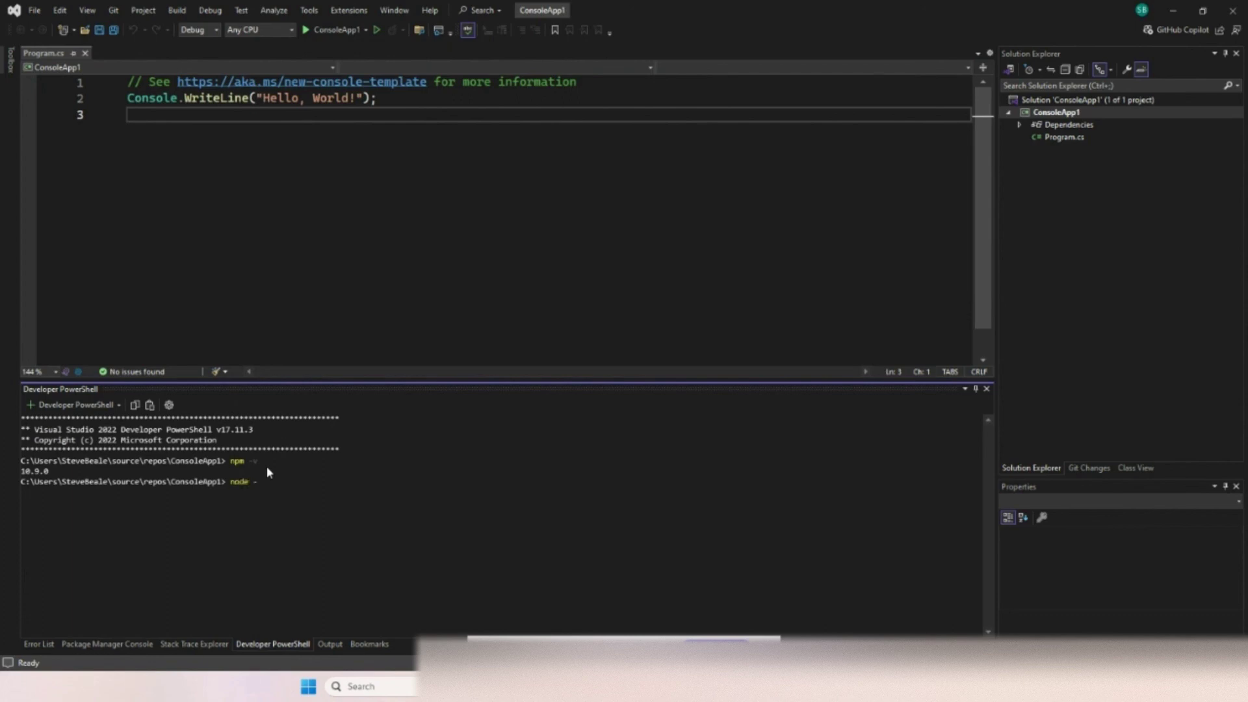
text(node -v)
key(Return)
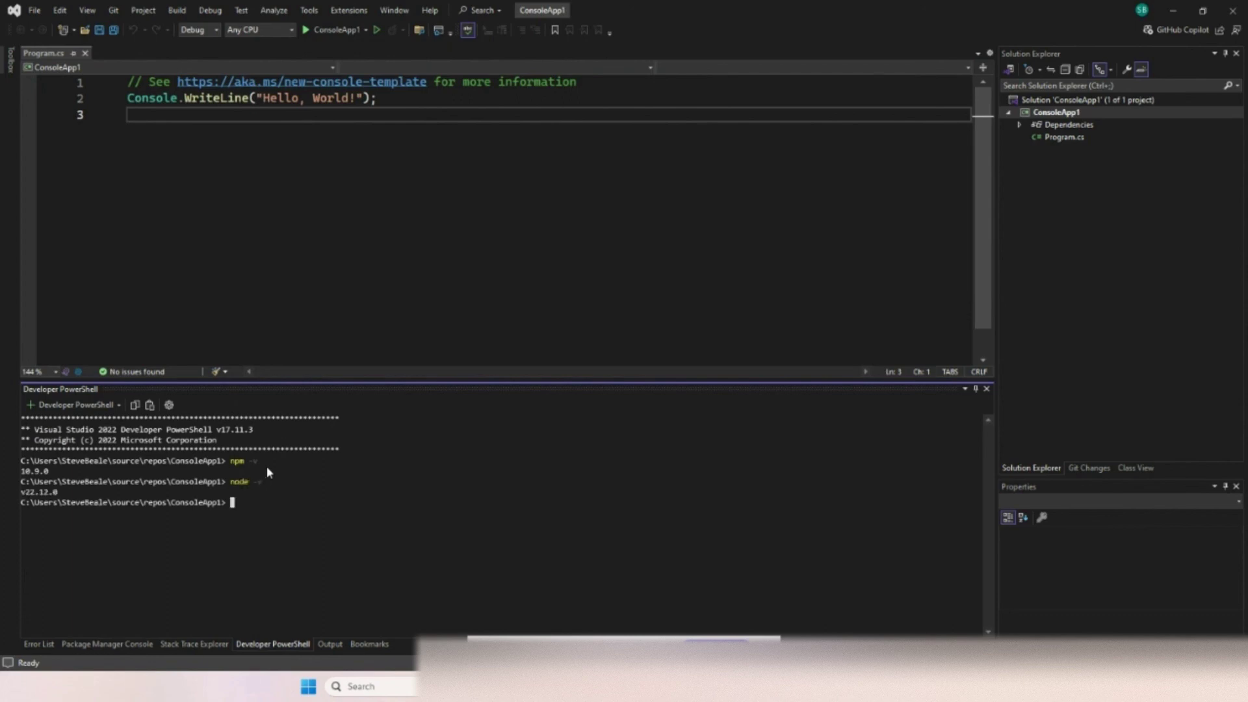
text(npm install)
Run 'npm install', then rerun it as 'npm install fuse.js' to add fuse.js to ConsoleApp1.
key(Return)
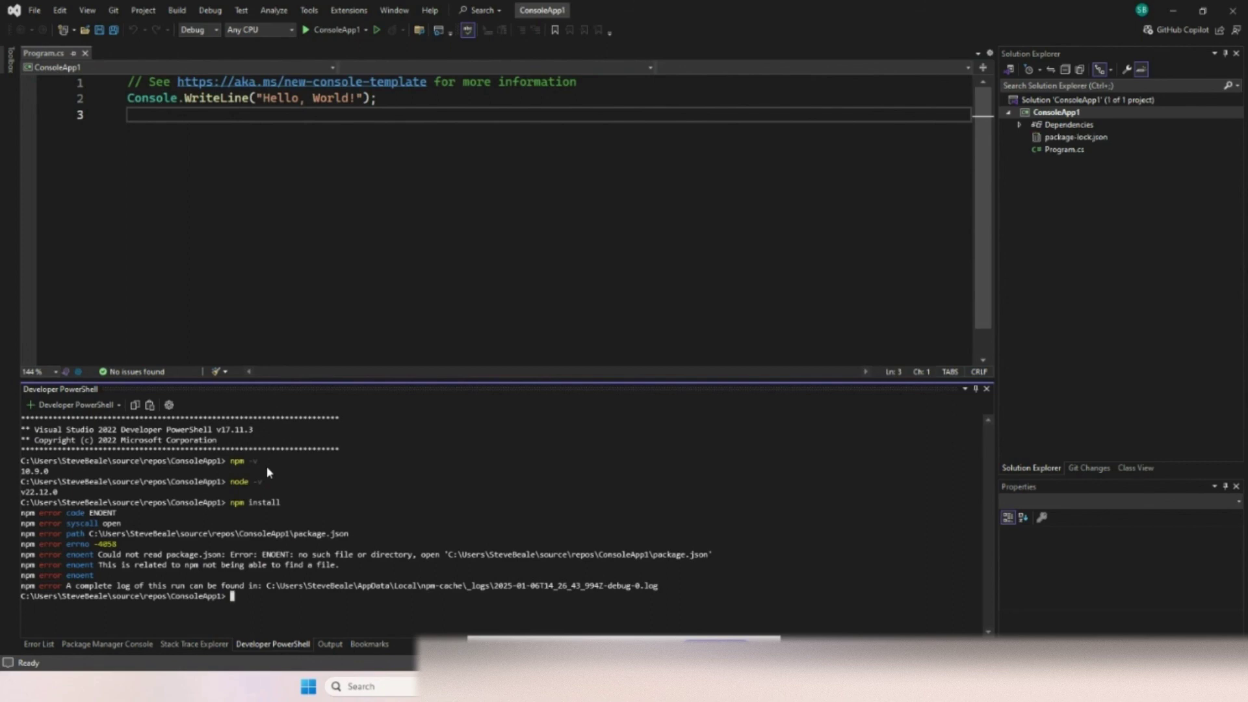
key(Up)
text(fuse.js)
key(Return)
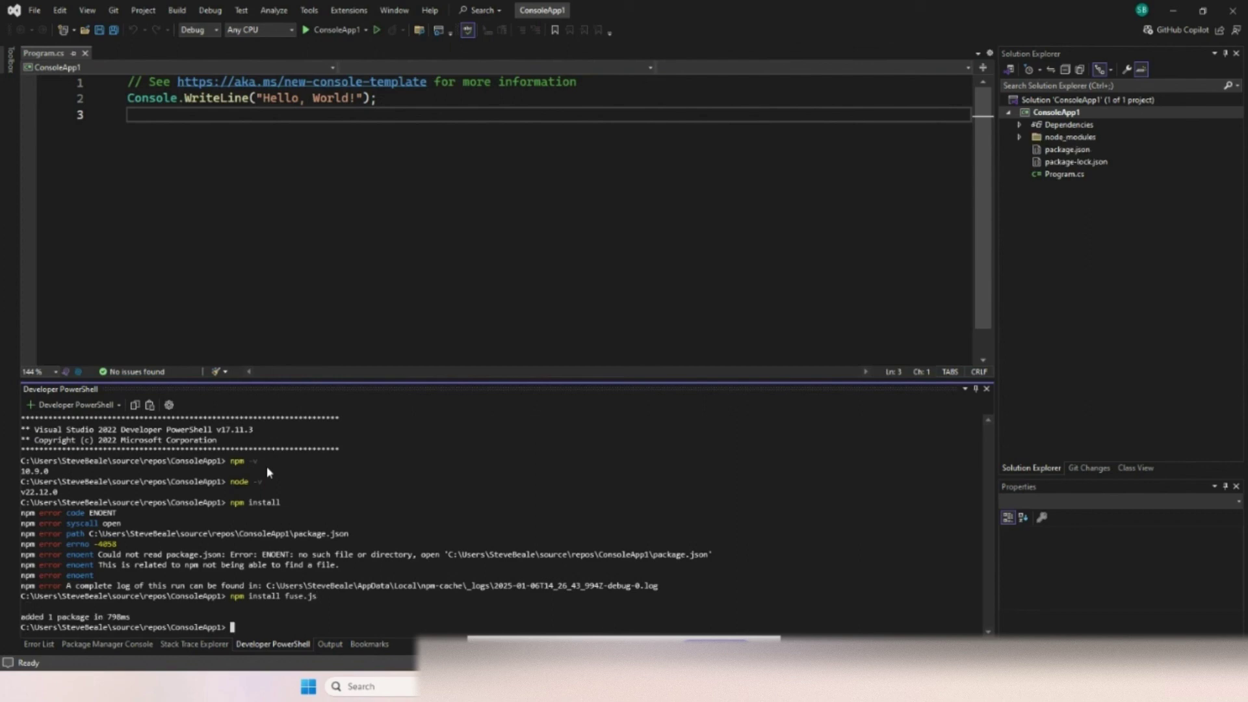